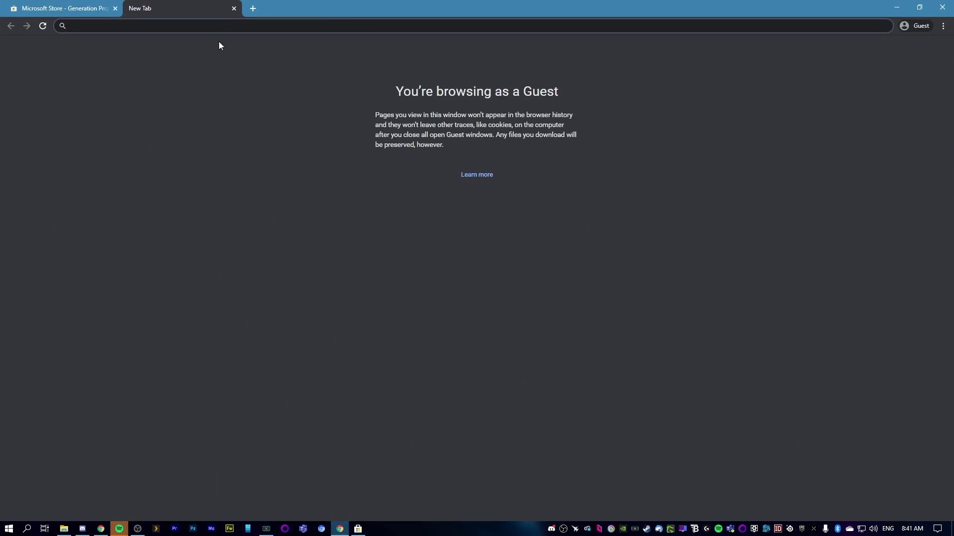
- Load the copied Xbox Game Streaming (Test App) store page and dismiss the region prompt
right_click(167, 25)
click(222, 107)
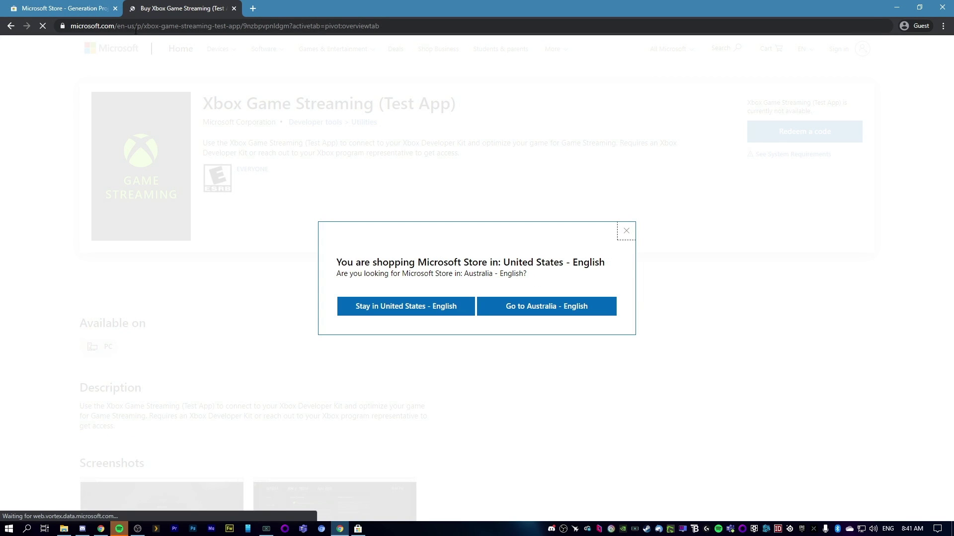
click(627, 231)
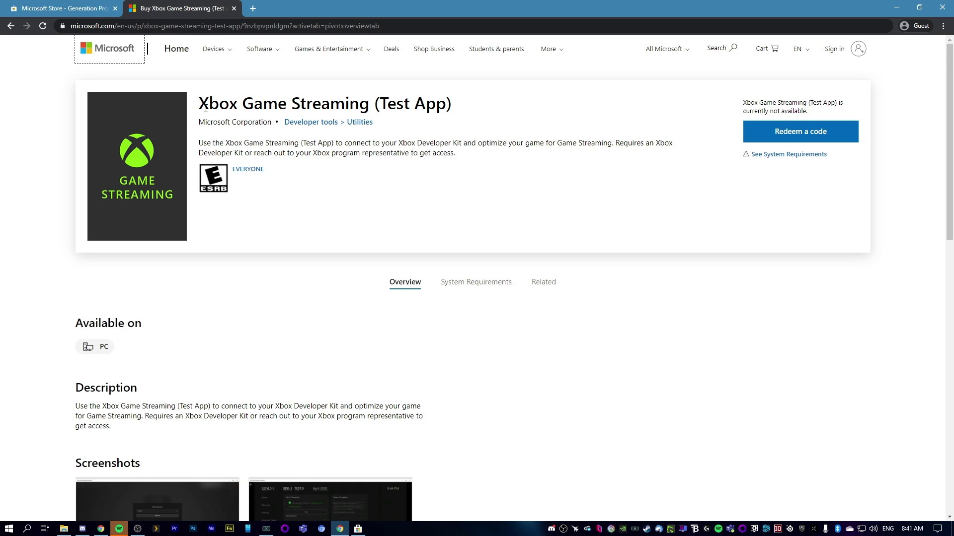
drag(198, 106, 517, 118)
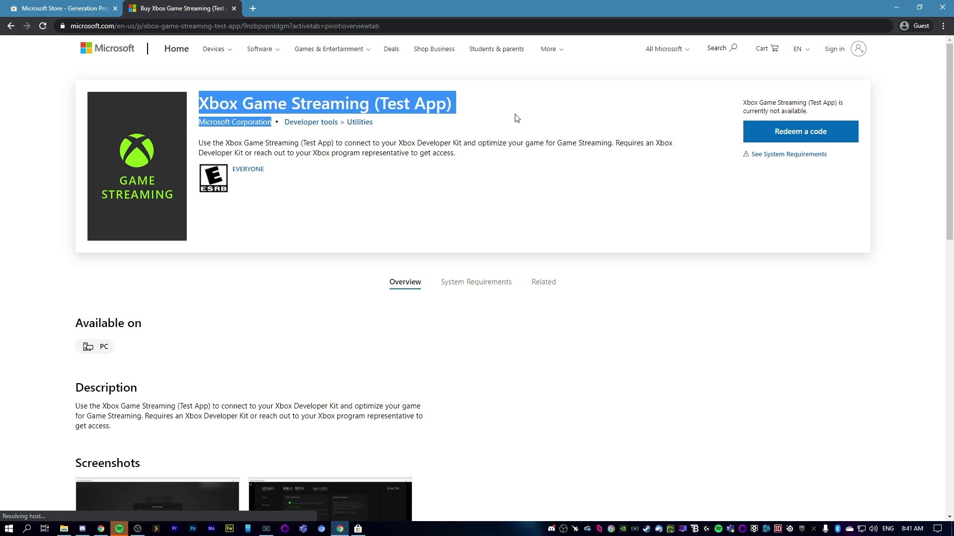
drag(754, 105, 838, 112)
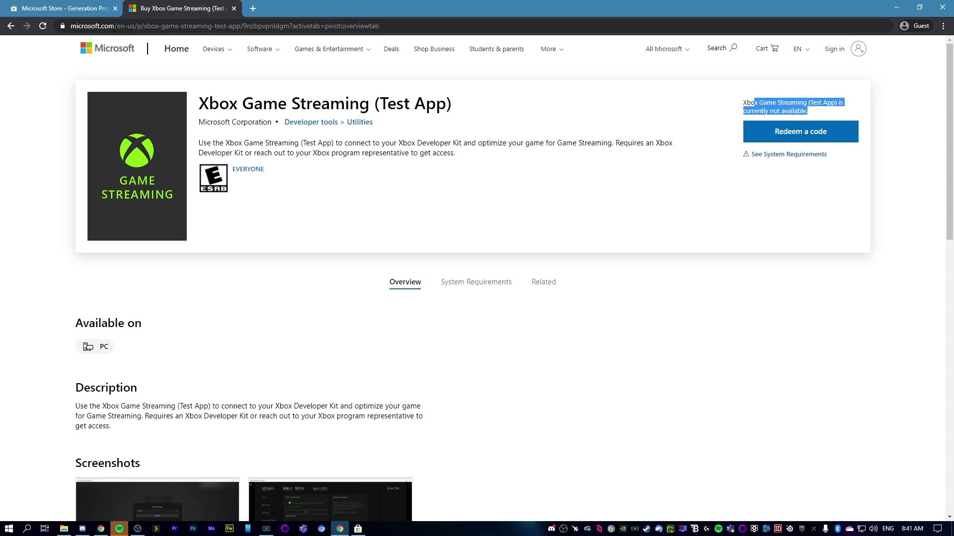
- Reload the page in the Australian - English store and copy its web address
click(43, 26)
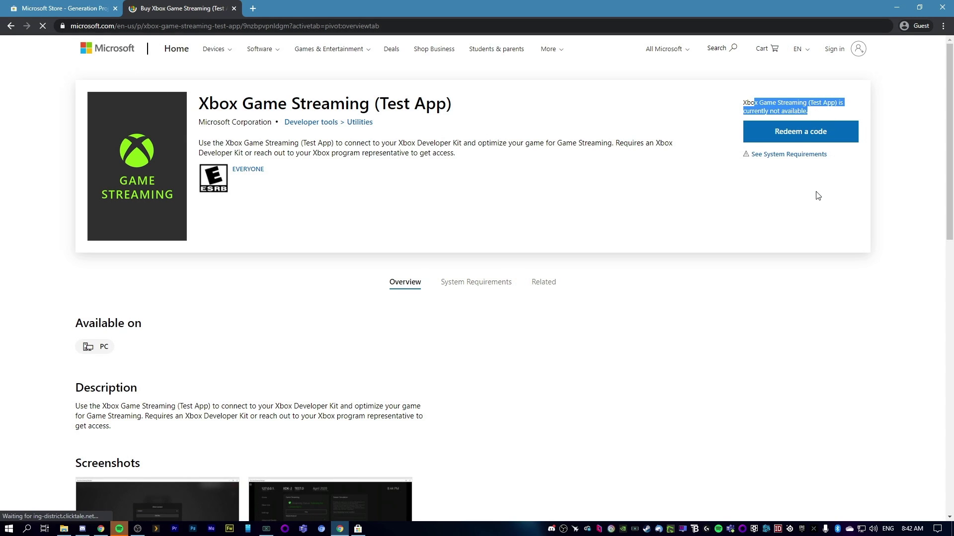
click(547, 313)
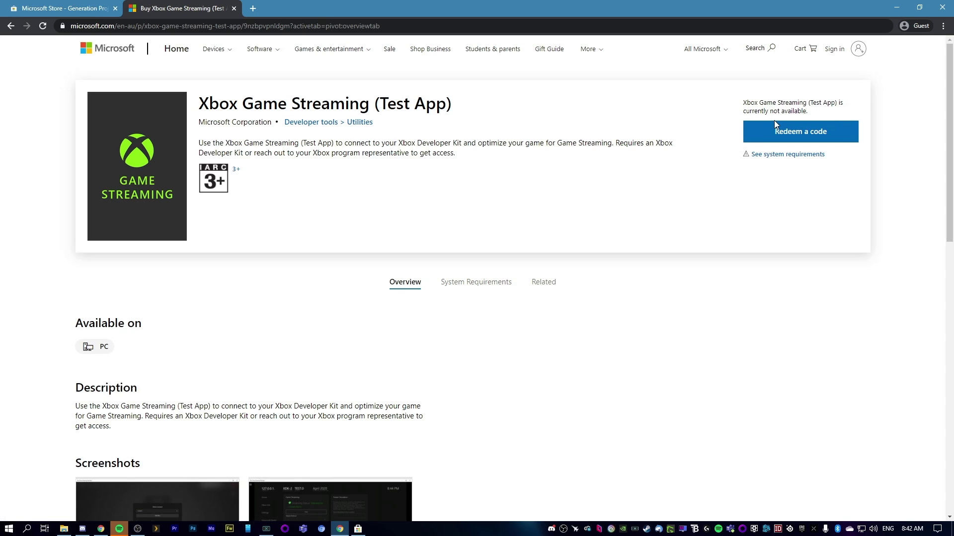
click(174, 26)
right_click(174, 26)
click(230, 83)
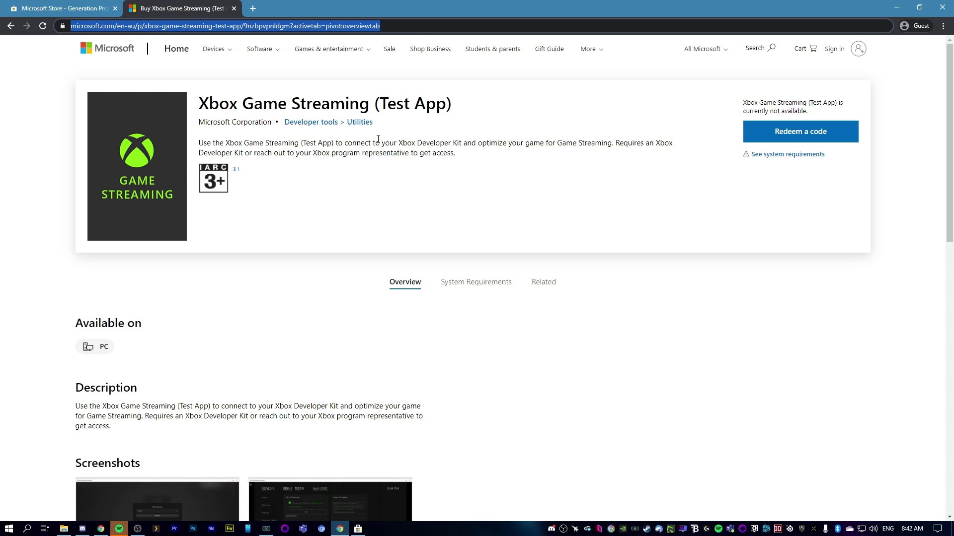
- Generate rg-adguard links from the Australian store URL and download the 324 MB ContentTest .appxbundle
click(122, 6)
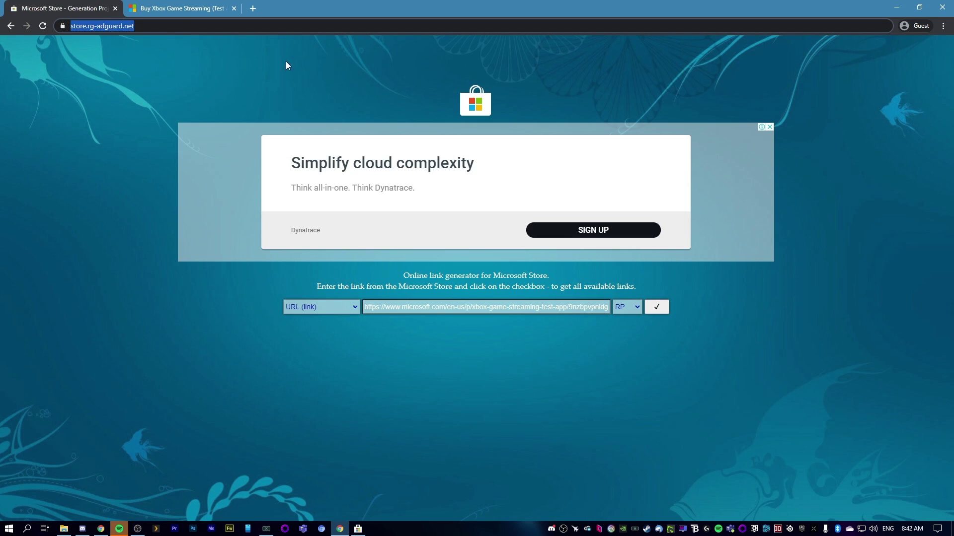
triple_click(418, 309)
right_click(418, 309)
click(469, 373)
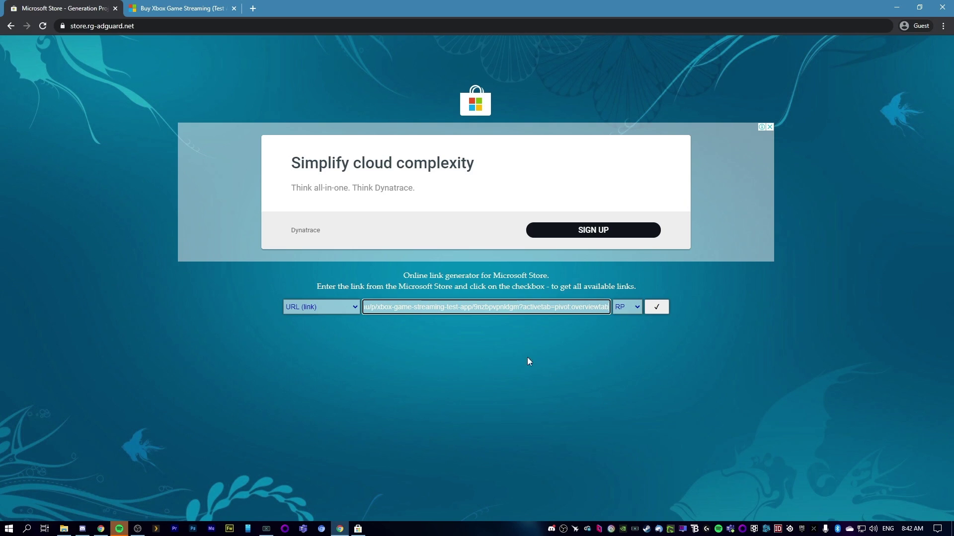
click(663, 309)
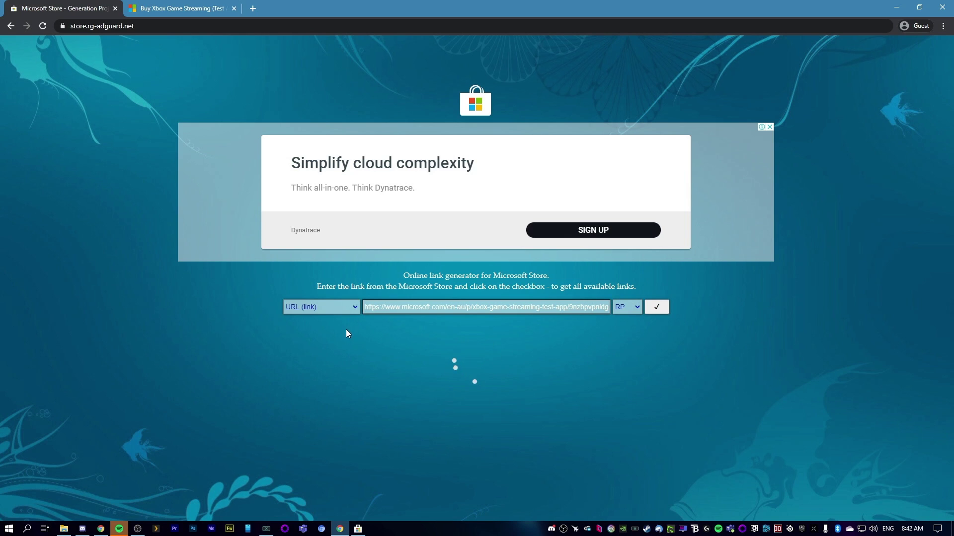
scroll(326, 437, down, 4)
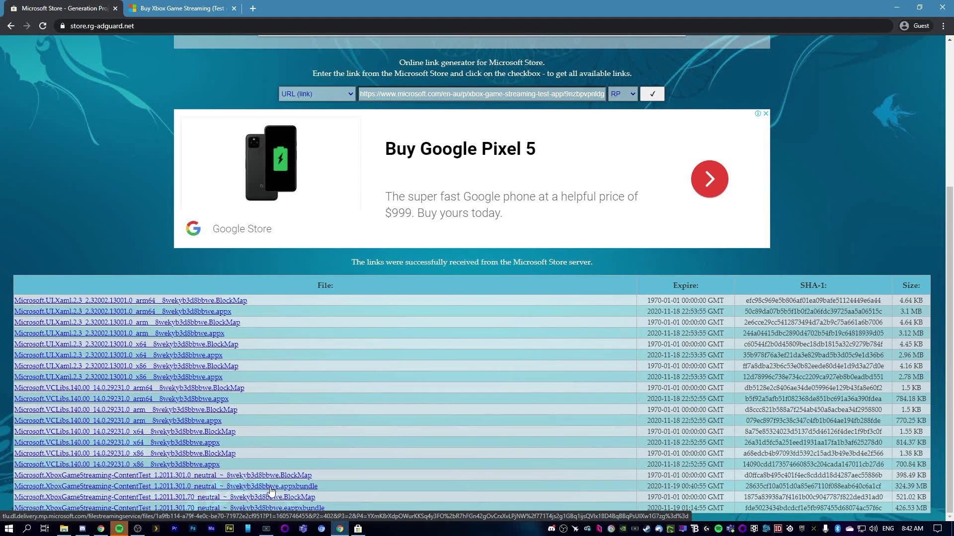
click(272, 488)
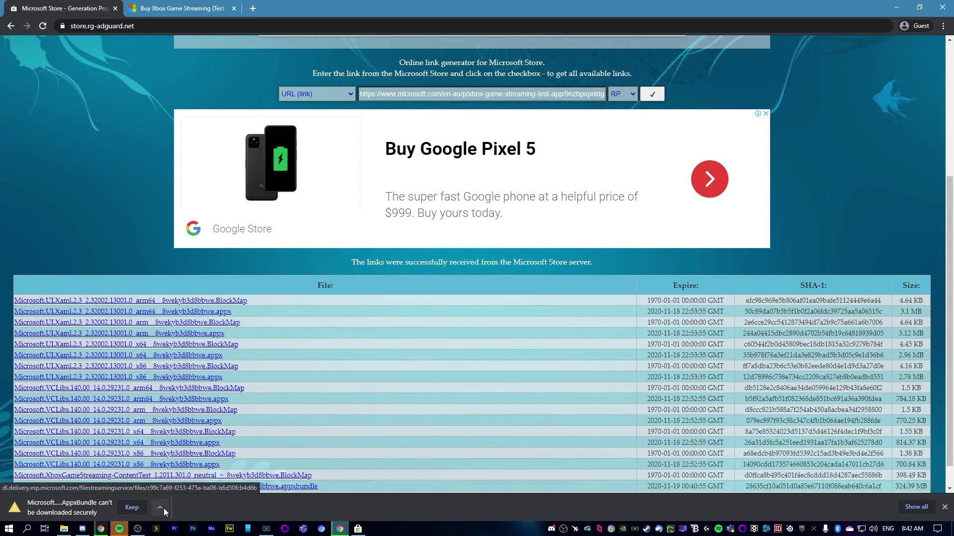
click(133, 509)
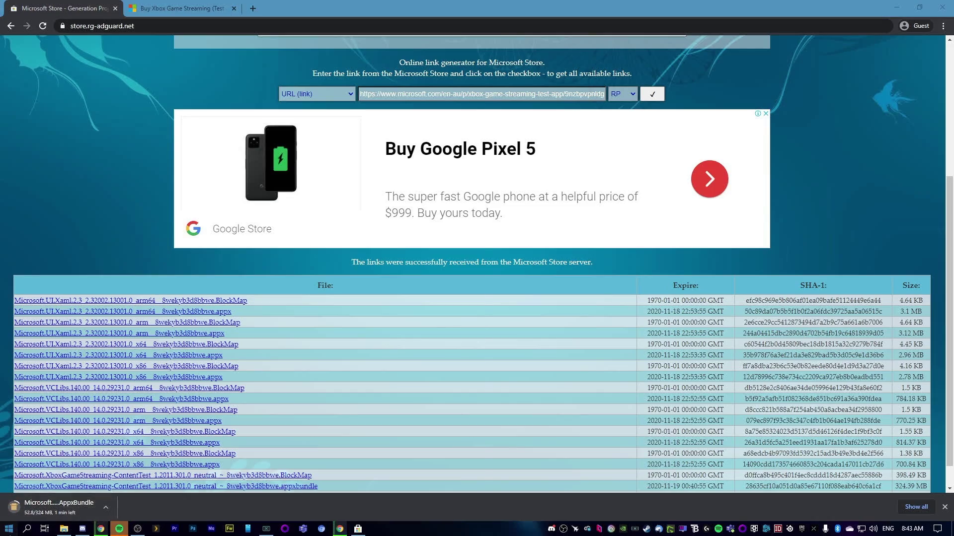
- Switch Developer Mode On under Developer settings (found by searching 'develo'), then minimise Settings
click(9, 528)
click(35, 486)
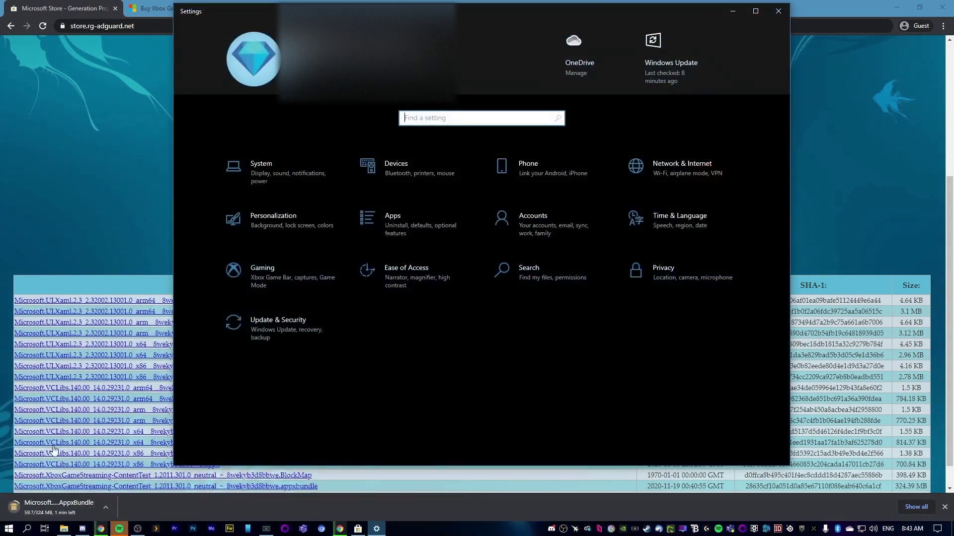
click(447, 121)
text(develop)
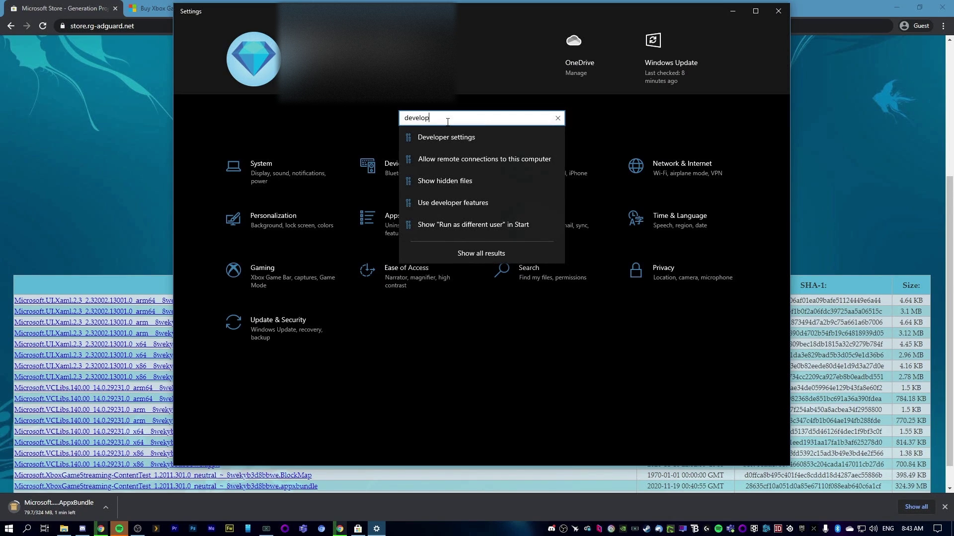
click(442, 139)
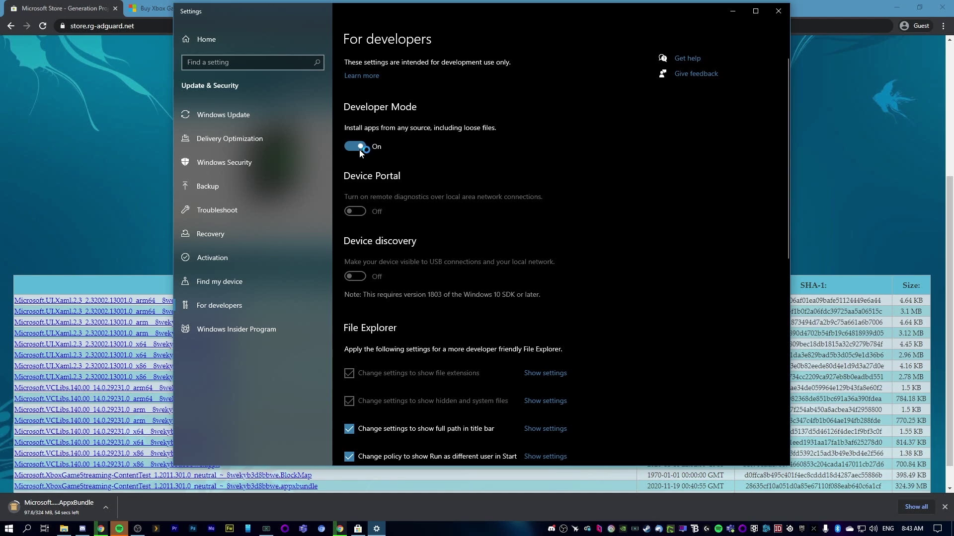
click(564, 266)
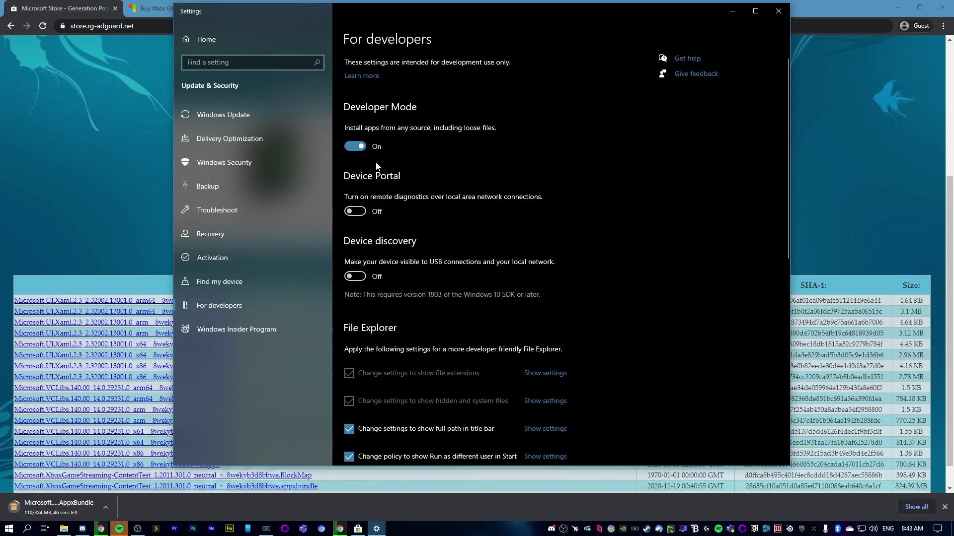
click(732, 11)
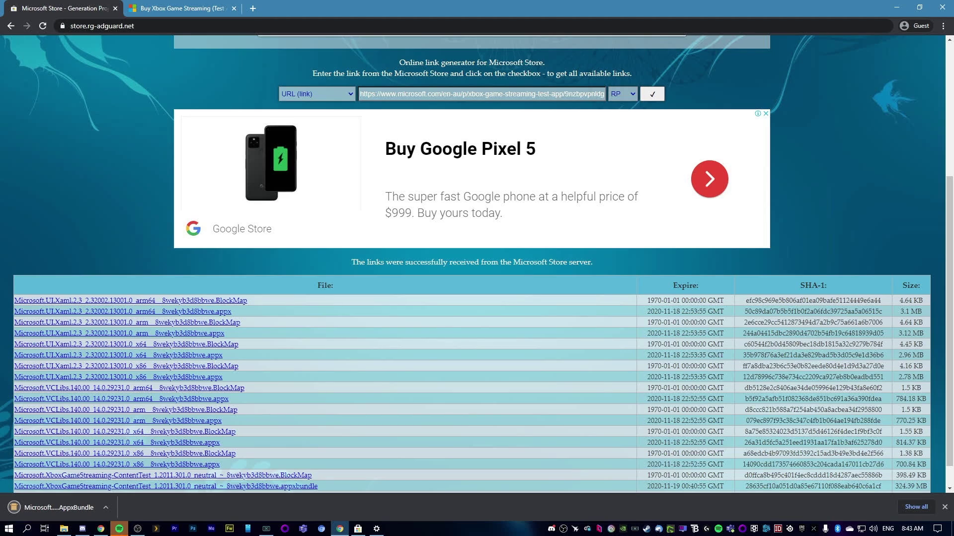
- Locate the 324 MB appxbundle in Downloads and check its Microsoft sha256 digital signature
click(105, 507)
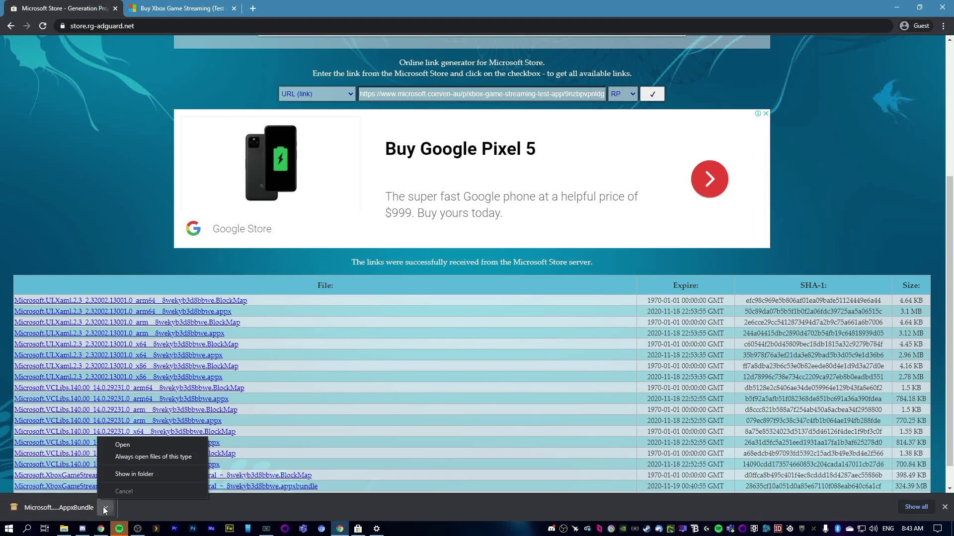
click(117, 476)
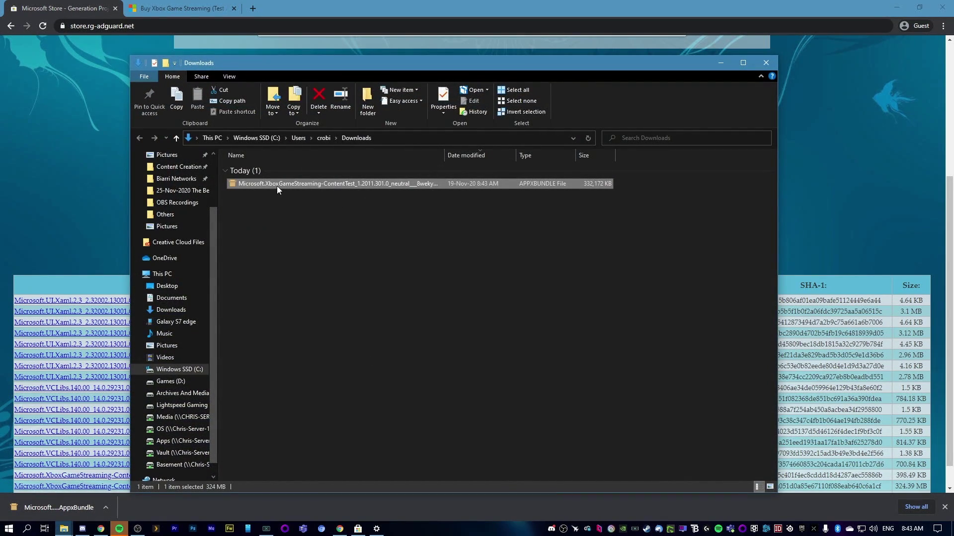
right_click(276, 186)
click(341, 378)
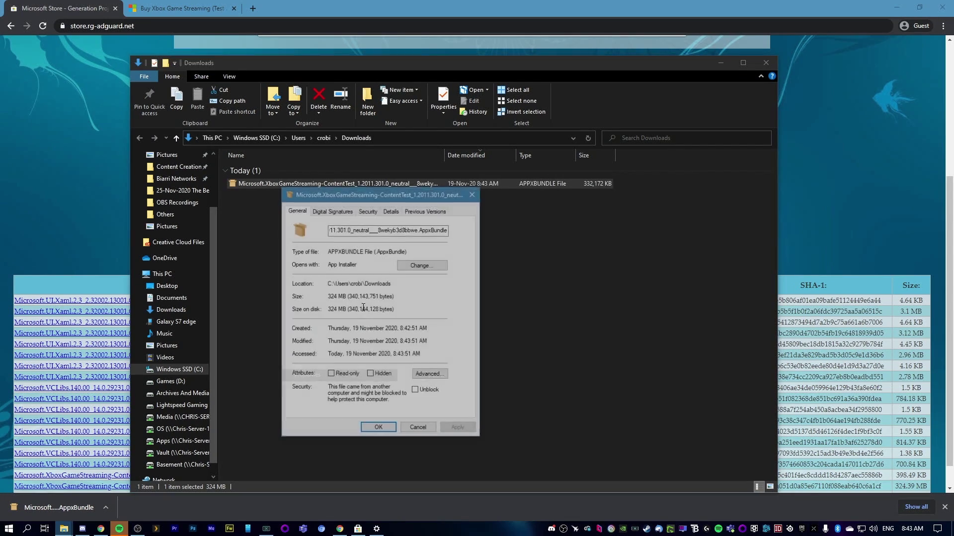
click(330, 210)
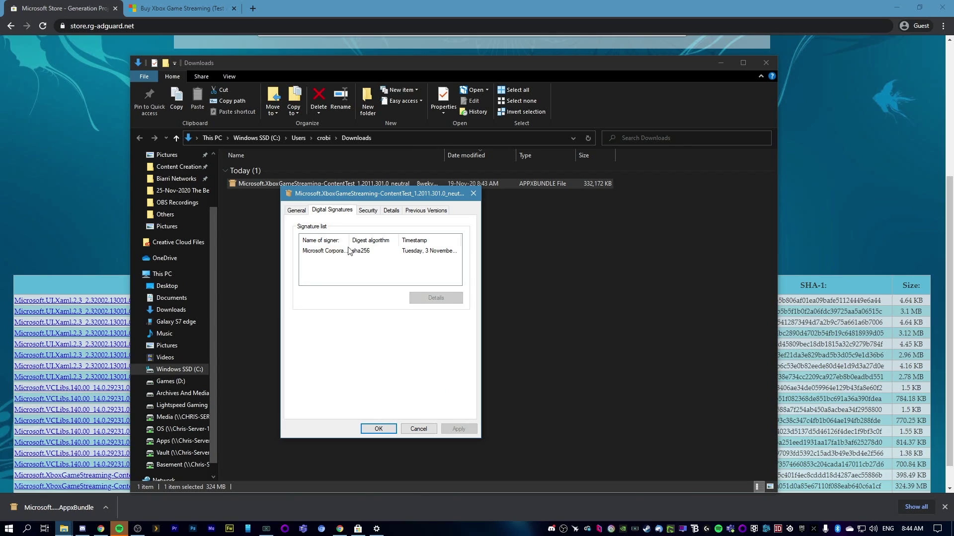
mouse_move(350, 244)
mouse_down()
mouse_move(417, 244)
mouse_move(352, 244)
mouse_up()
drag(437, 281, 438, 281)
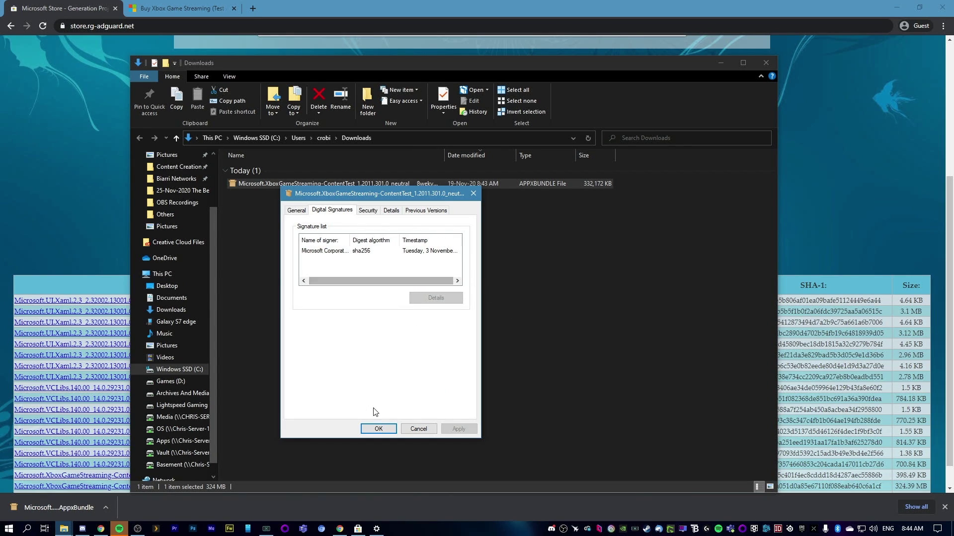
click(301, 211)
click(404, 428)
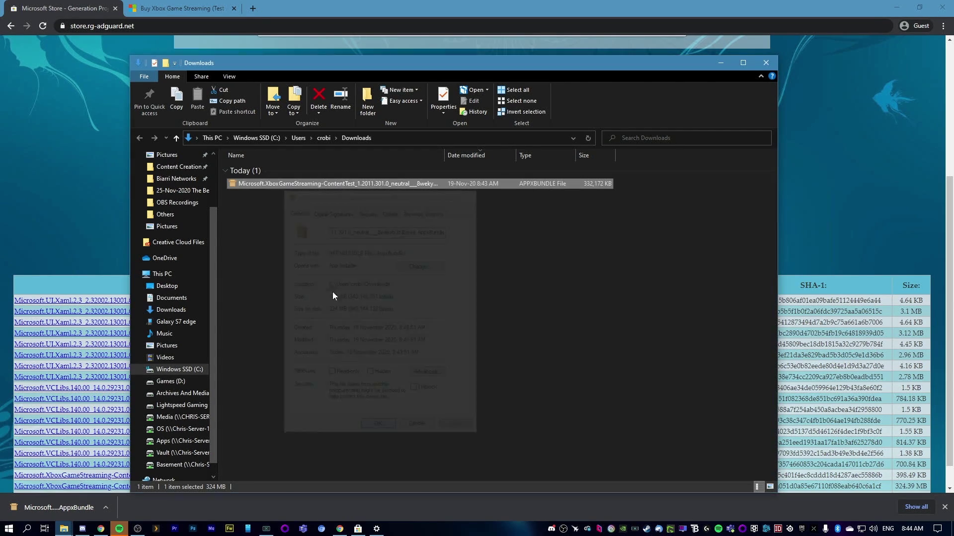
- Reinstall Xbox Game Streaming (Test App) 1.2011.301.0 from the .appxbundle via App Installer
double_click(258, 185)
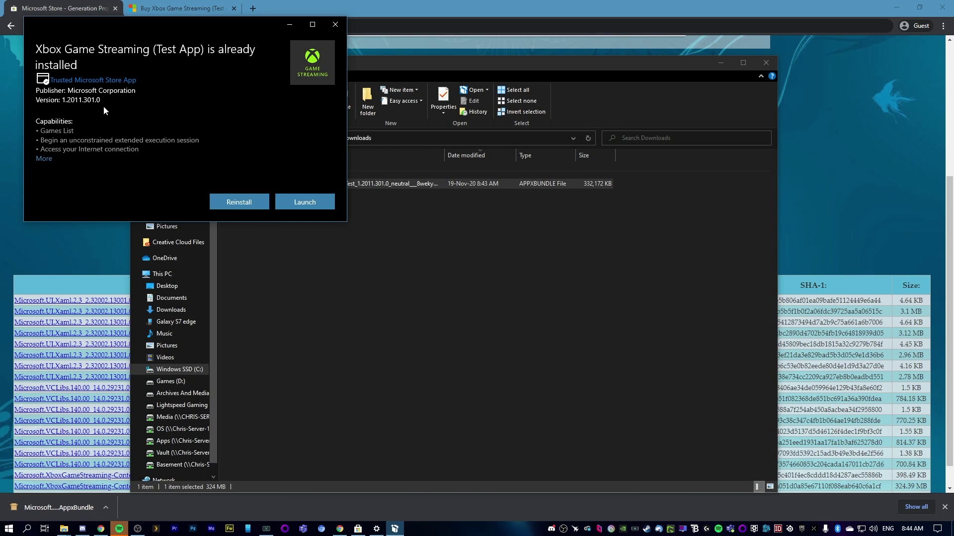
click(241, 202)
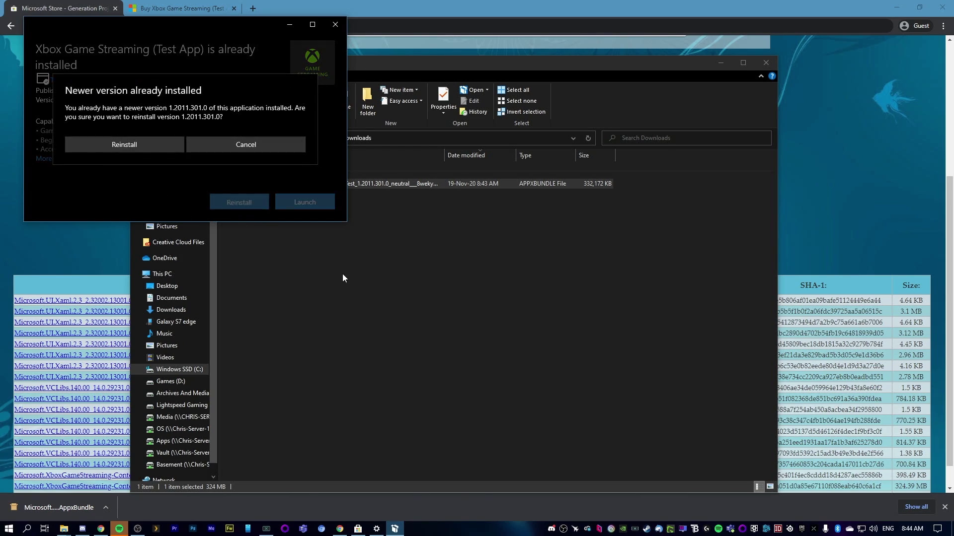
click(123, 145)
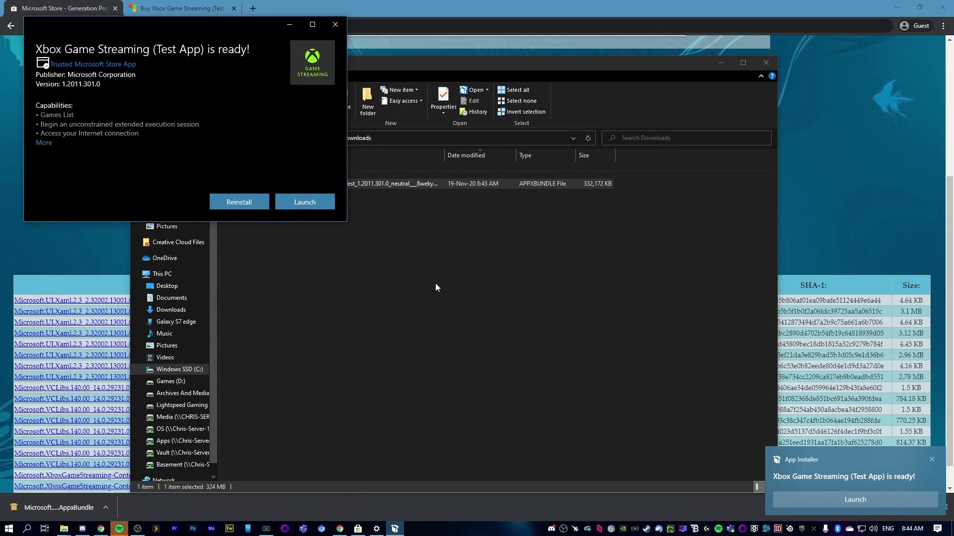
- Launch Xbox Game Streaming, close App Installer, minimise Chrome, and move the app window into view
click(321, 201)
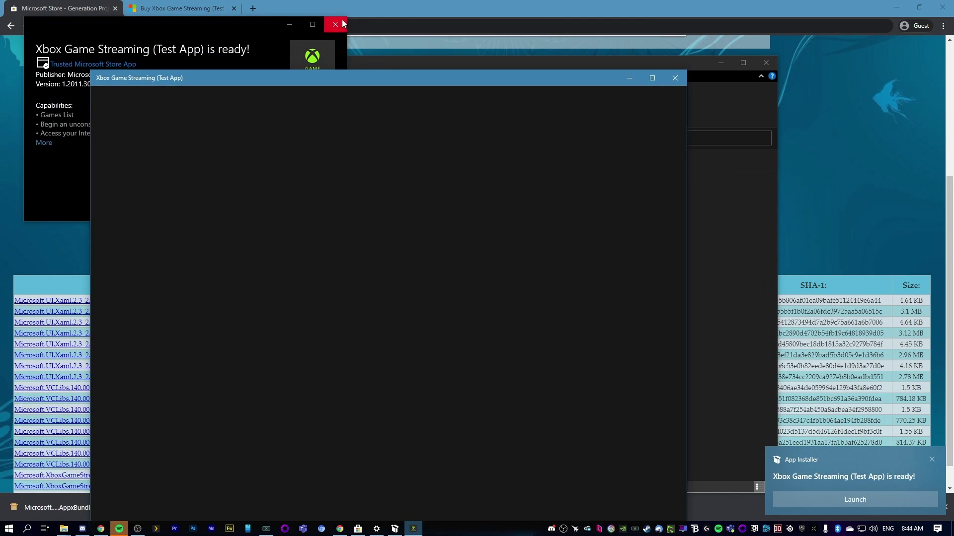
click(343, 23)
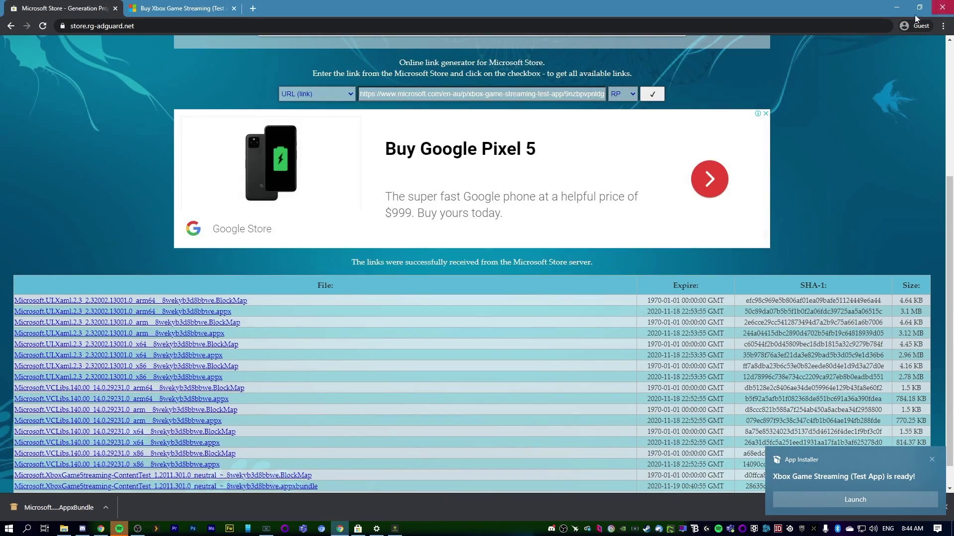
click(897, 7)
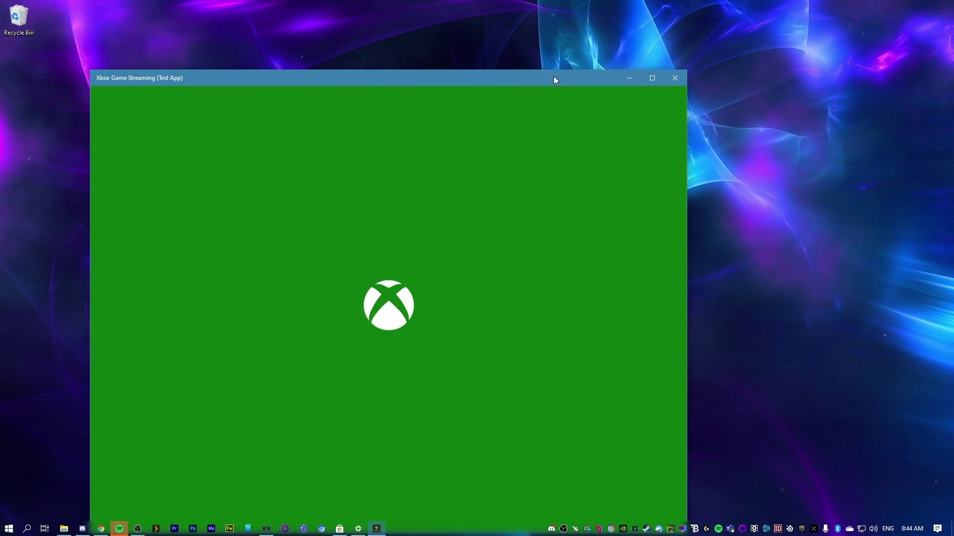
drag(553, 77, 644, 38)
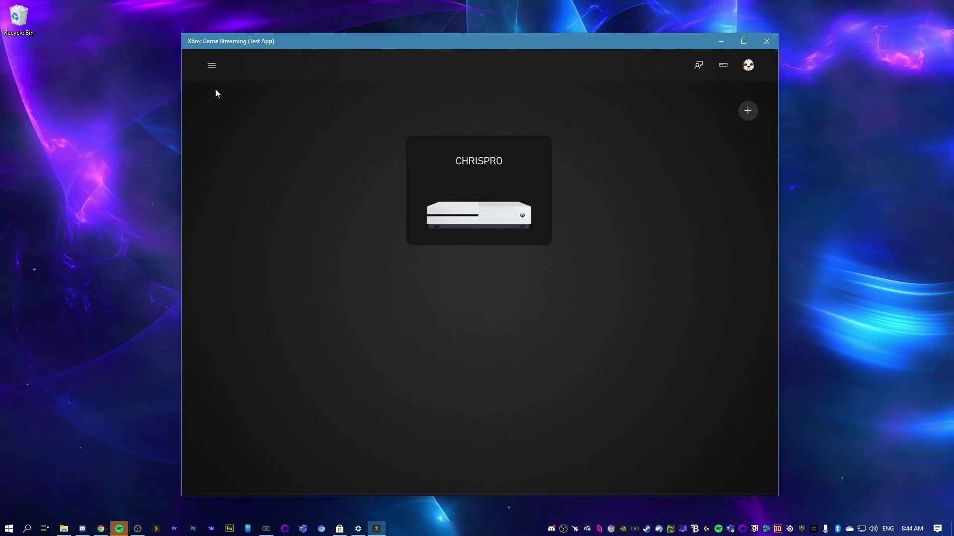
- Connect to the home Xbox One console past the Wi-Fi reminder and maximise the stream window
click(213, 65)
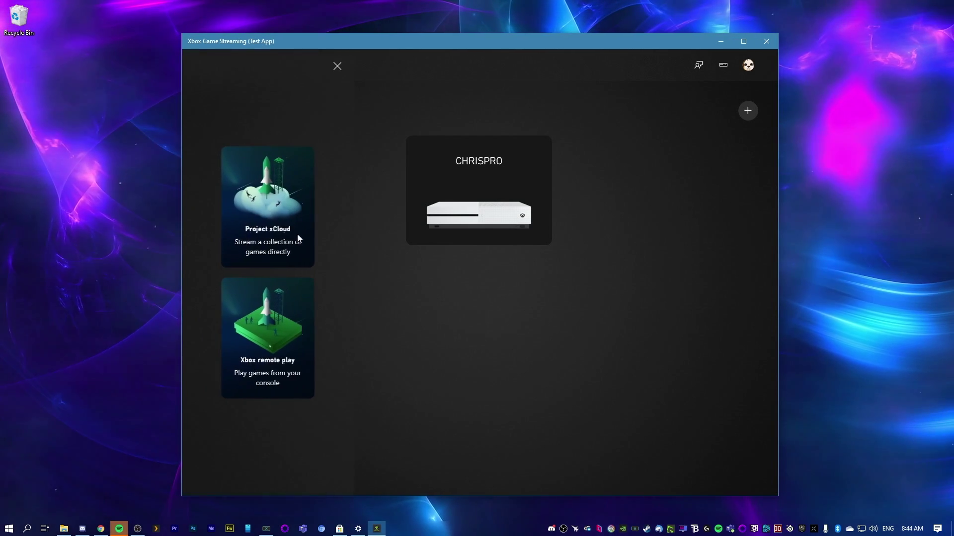
click(340, 71)
click(522, 218)
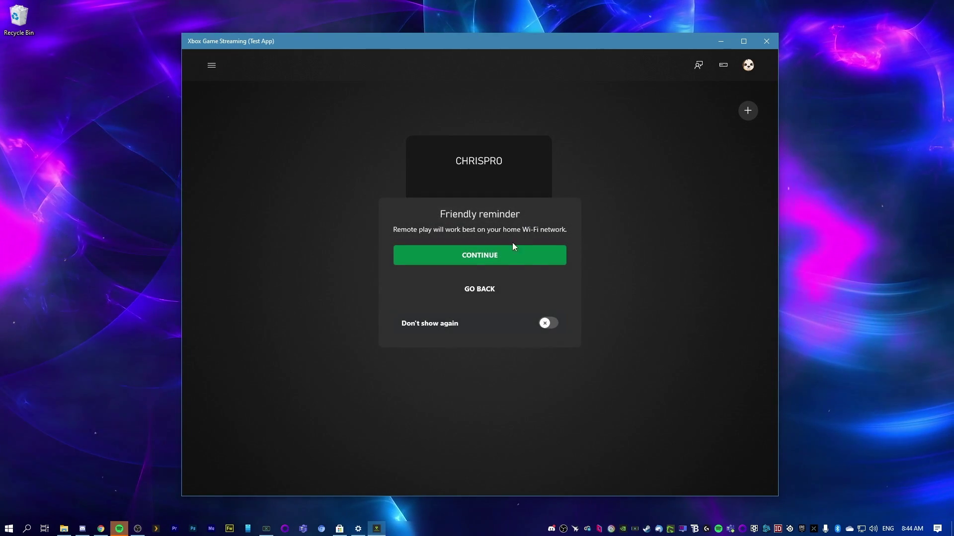
click(461, 257)
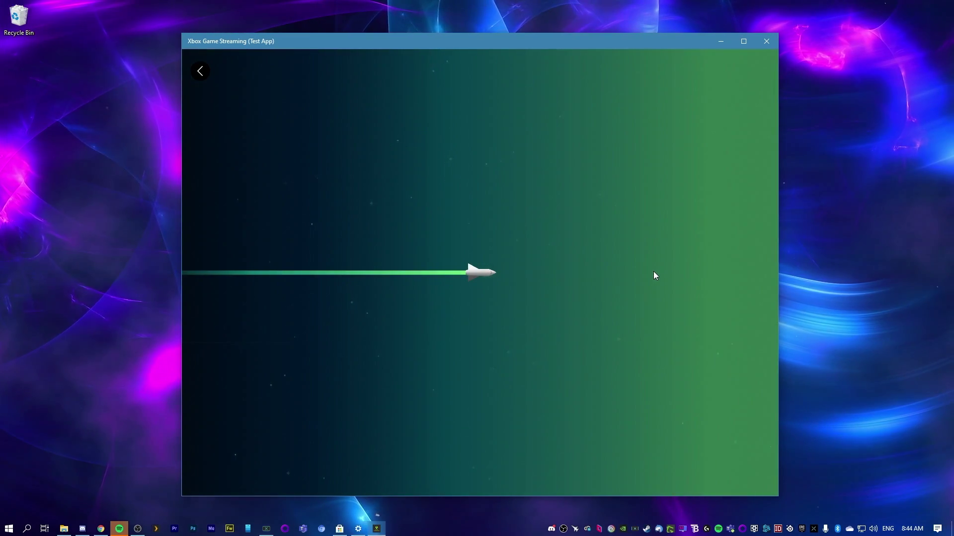
click(744, 40)
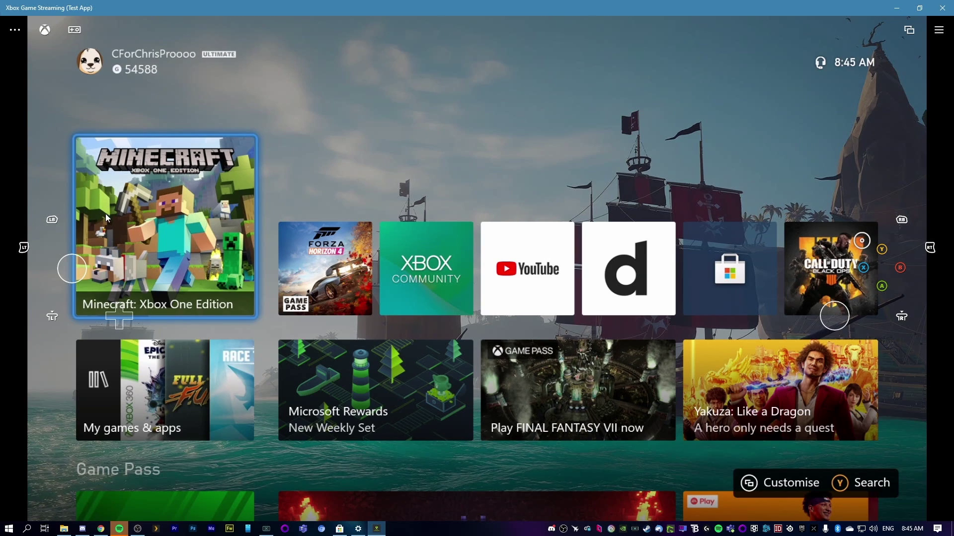
drag(59, 270, 38, 261)
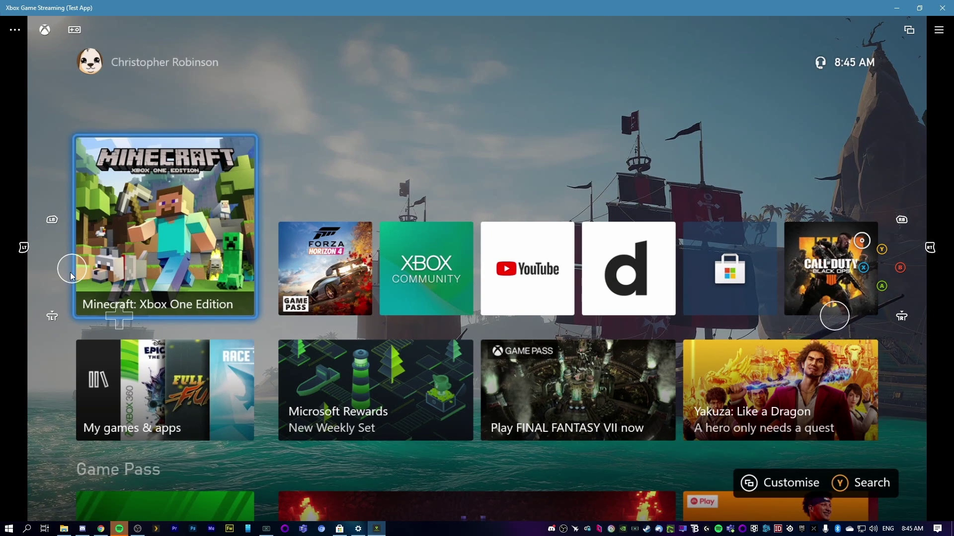
drag(72, 269, 64, 314)
click(44, 29)
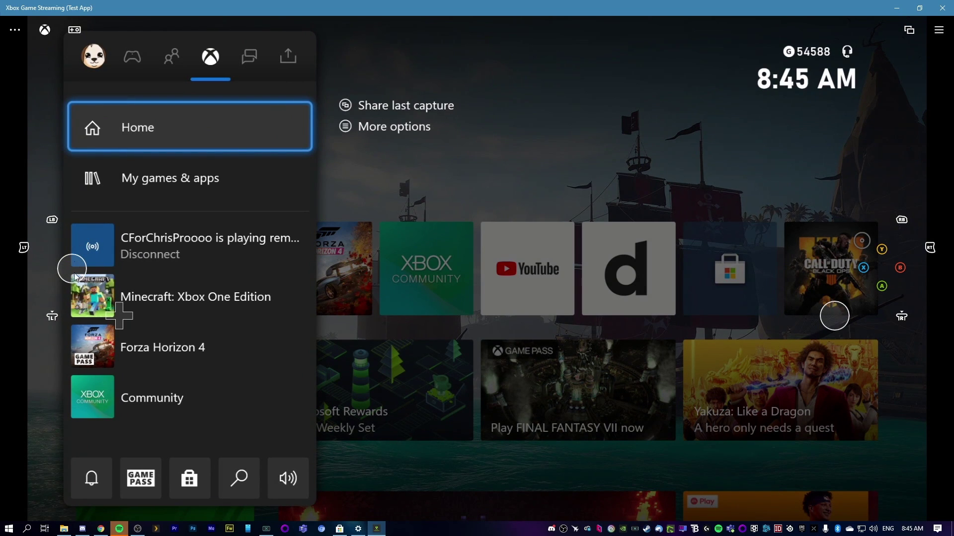
click(122, 321)
click(124, 323)
click(124, 324)
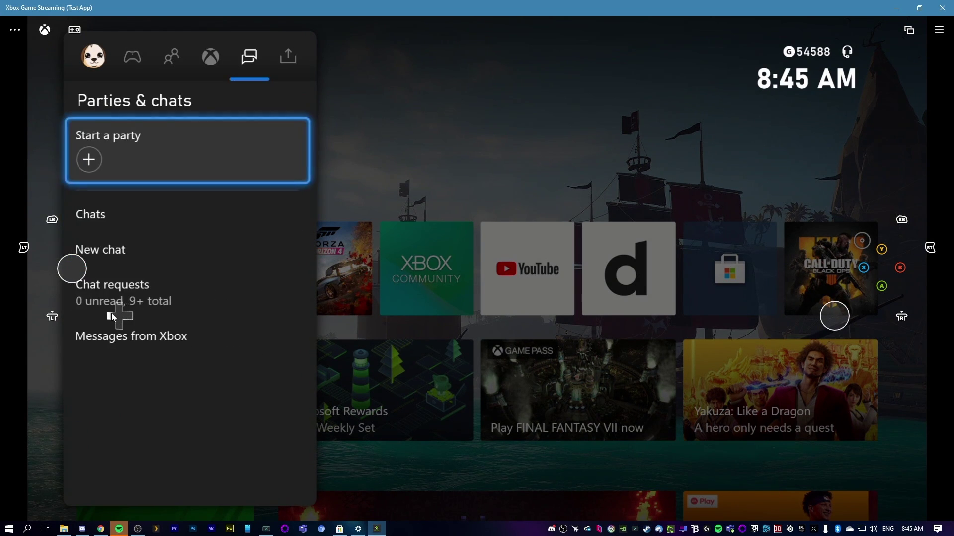
click(118, 315)
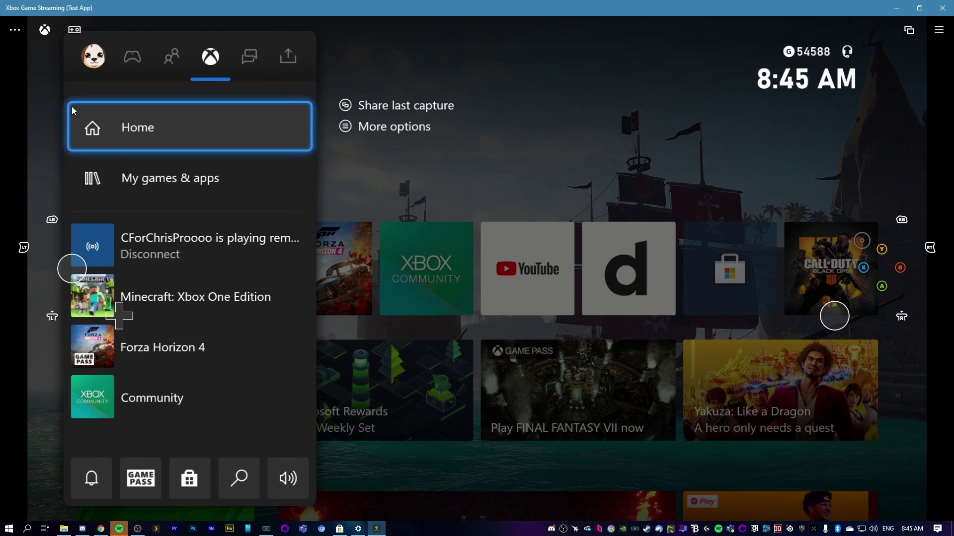
click(44, 31)
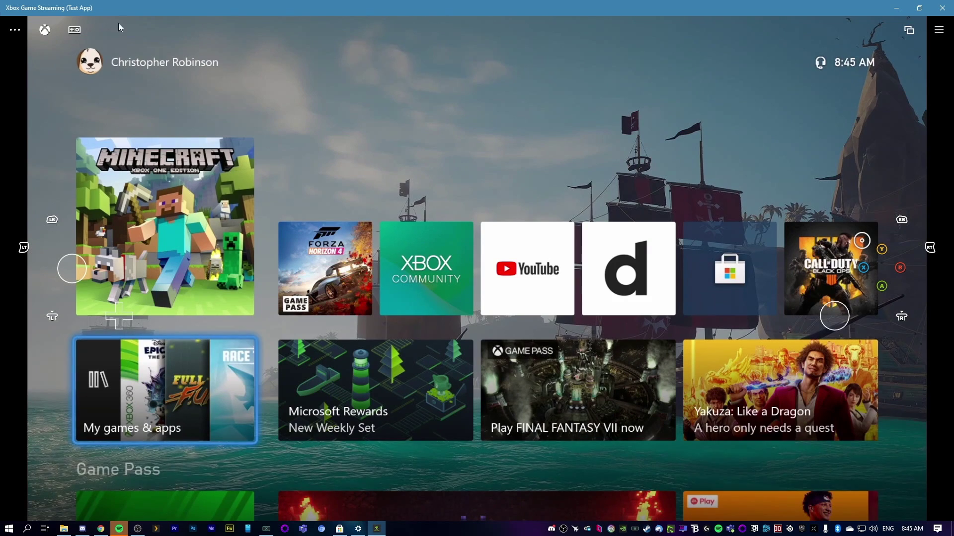
- Enable Developer > Statistics and display live network stats on the stream
click(23, 33)
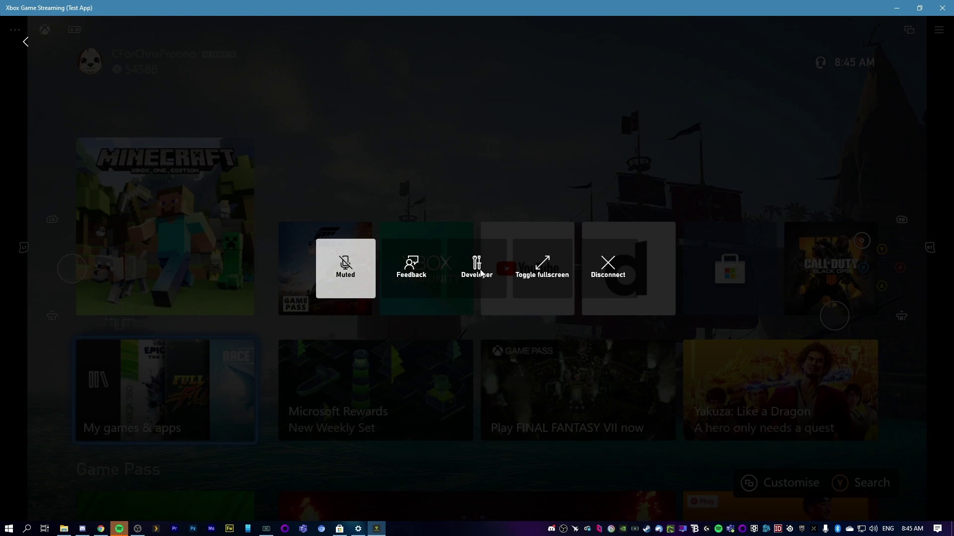
click(479, 271)
click(514, 271)
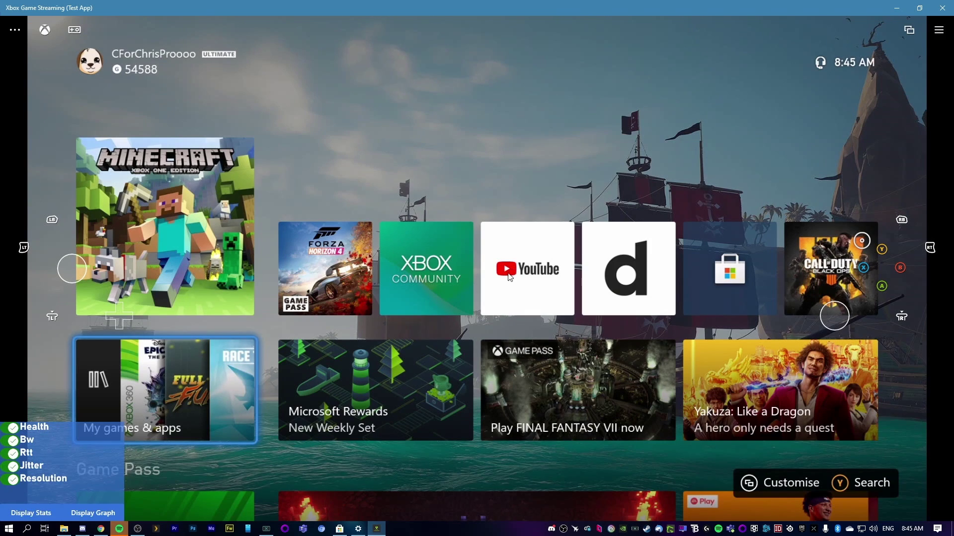
click(48, 513)
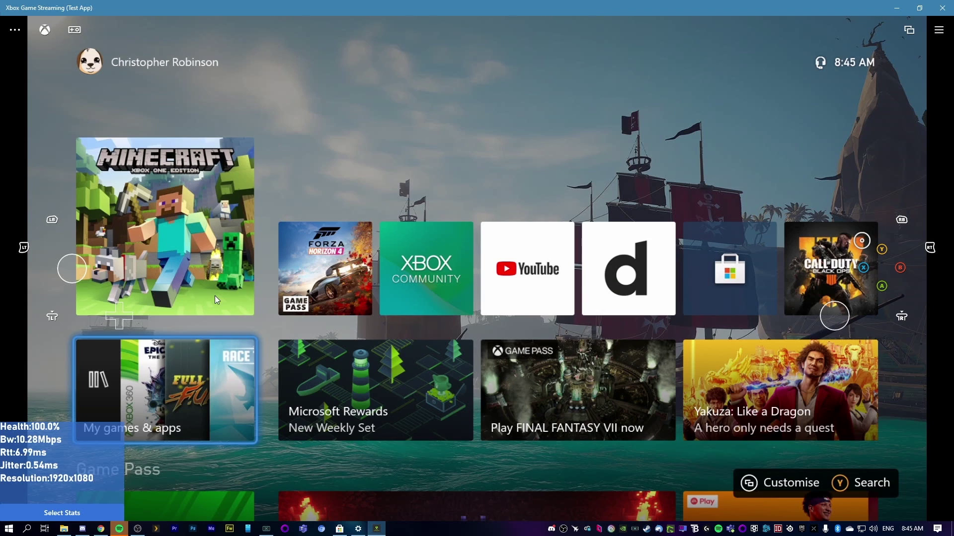
- Unmute the microphone and return to the streaming view
click(15, 30)
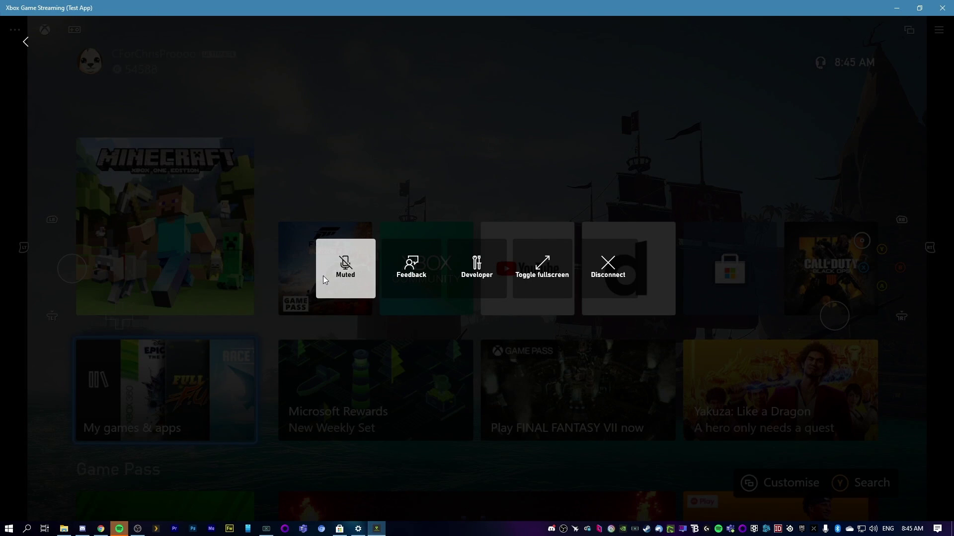
click(345, 290)
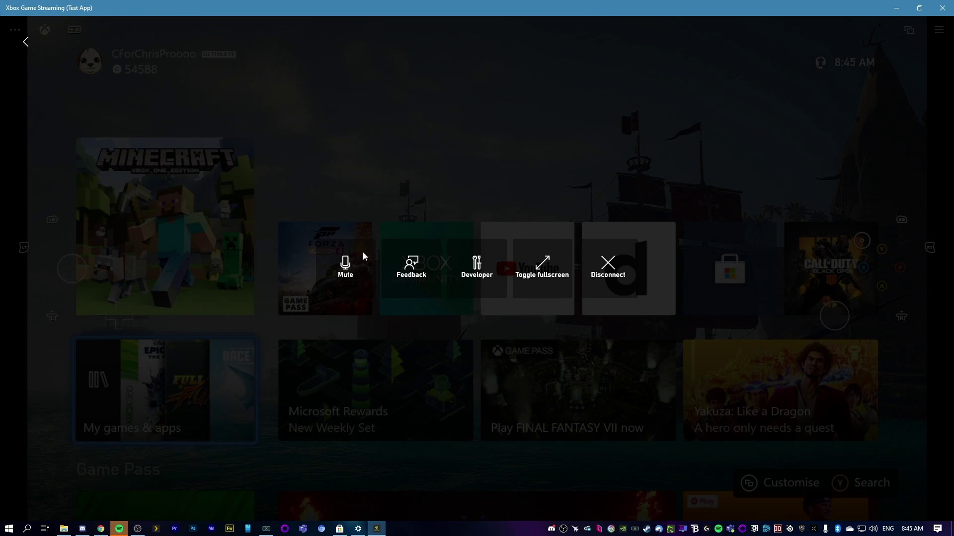
click(25, 48)
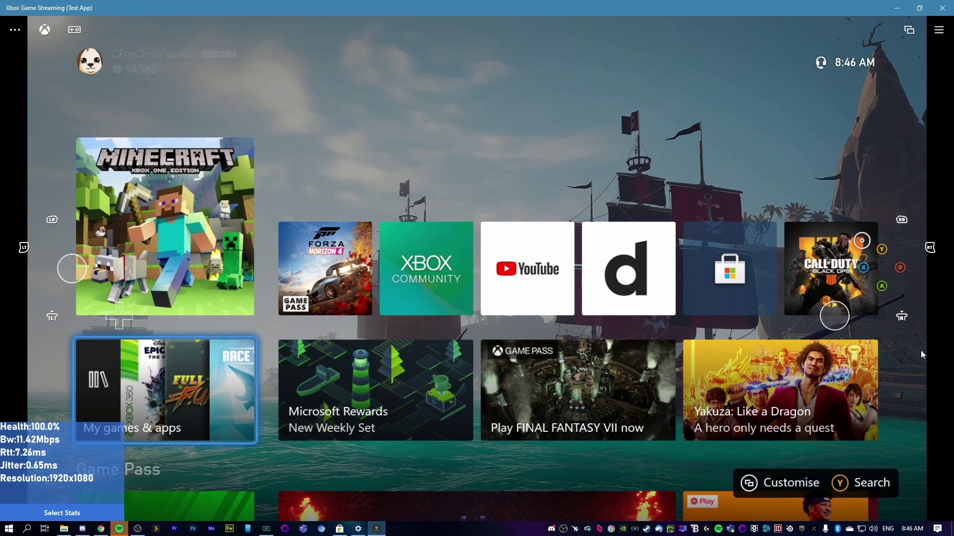
click(118, 329)
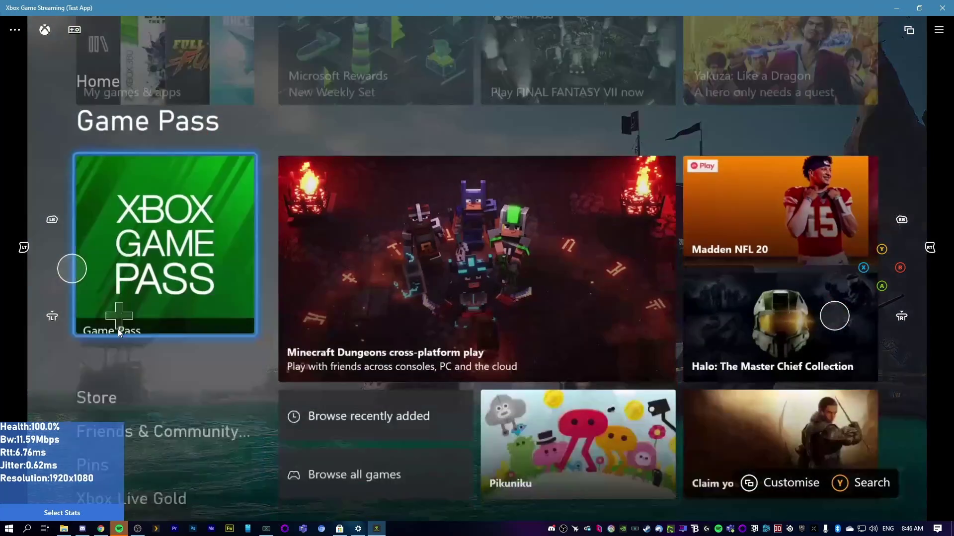
click(118, 329)
click(117, 329)
click(118, 329)
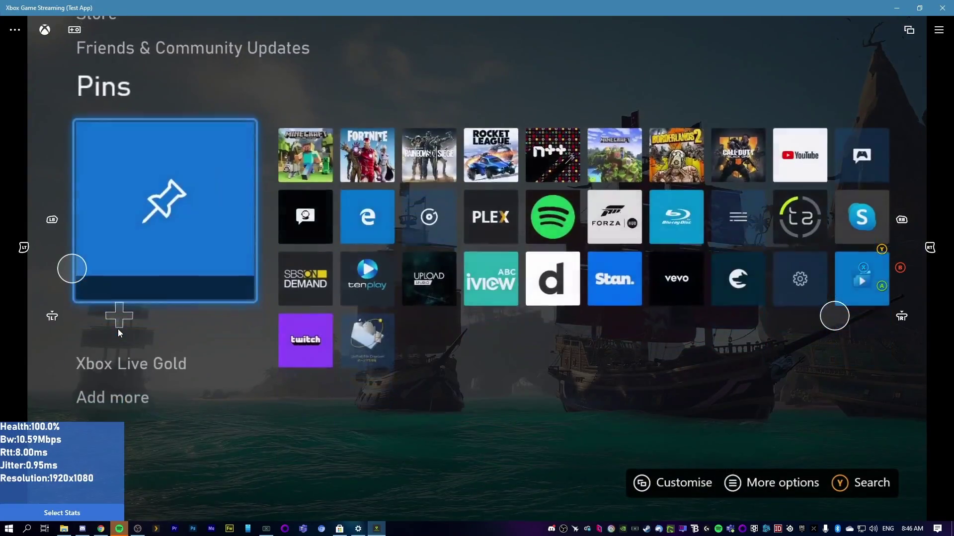
click(117, 329)
click(117, 329)
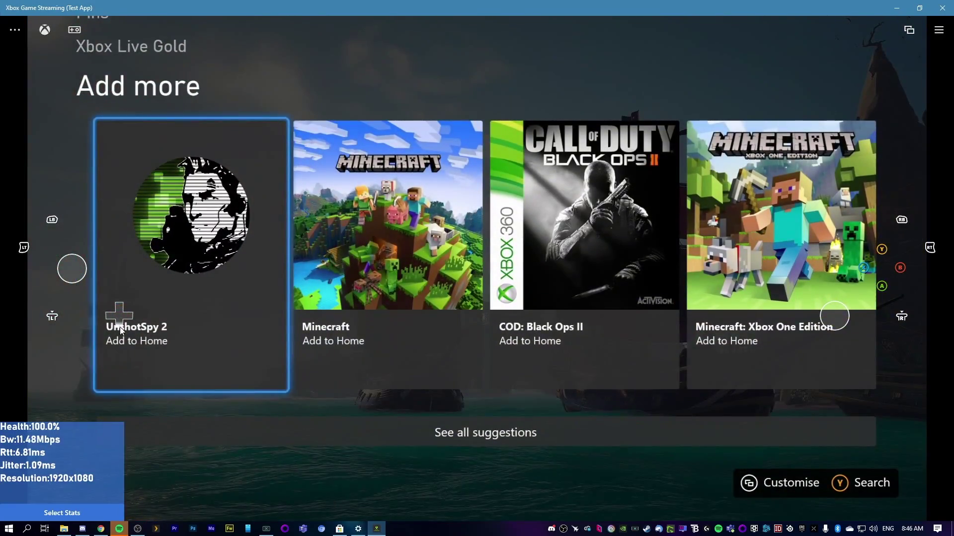
click(121, 327)
click(120, 307)
click(120, 308)
click(120, 308)
click(121, 308)
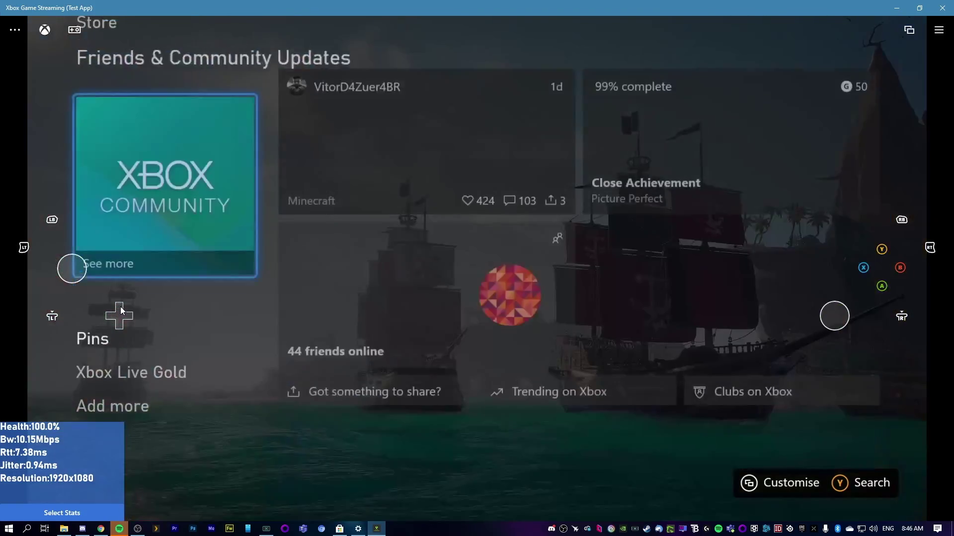
click(120, 308)
click(120, 308)
click(120, 308)
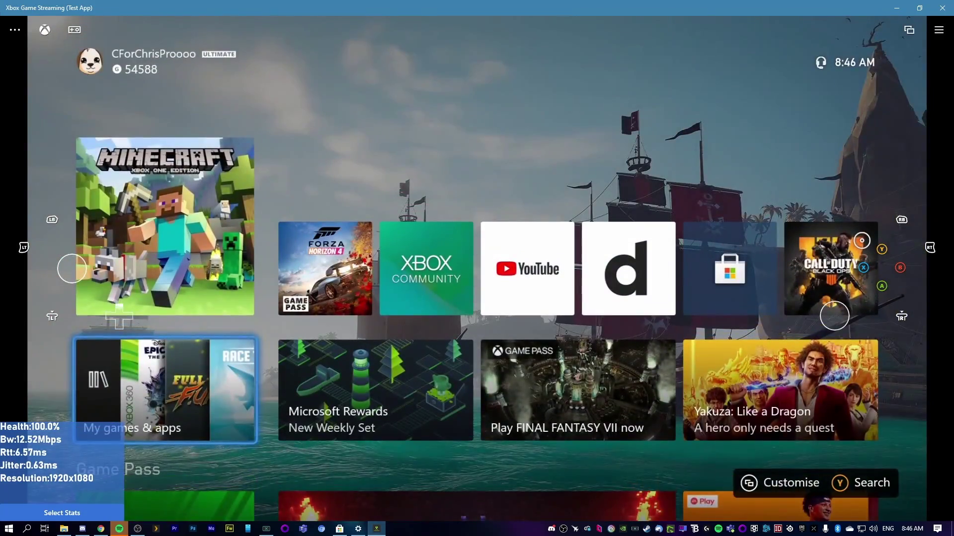
click(120, 308)
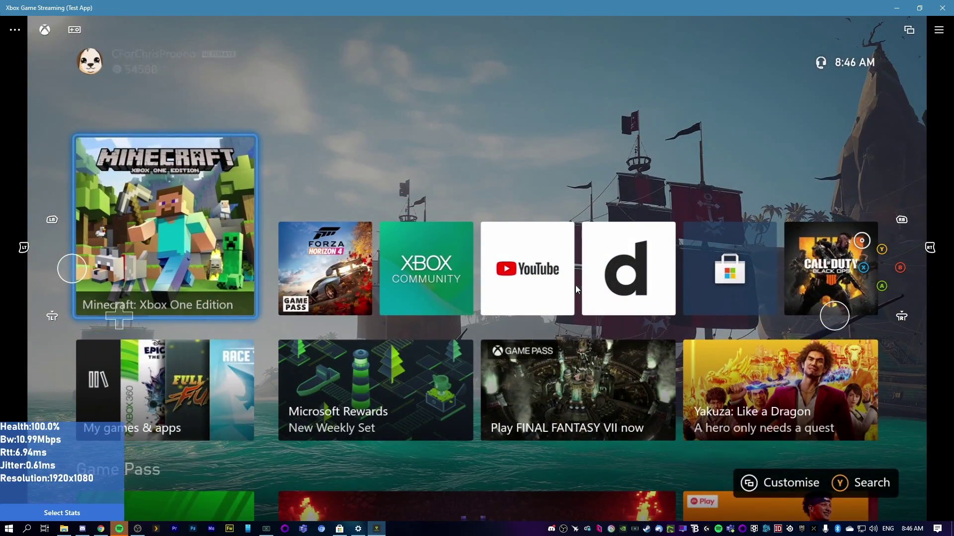